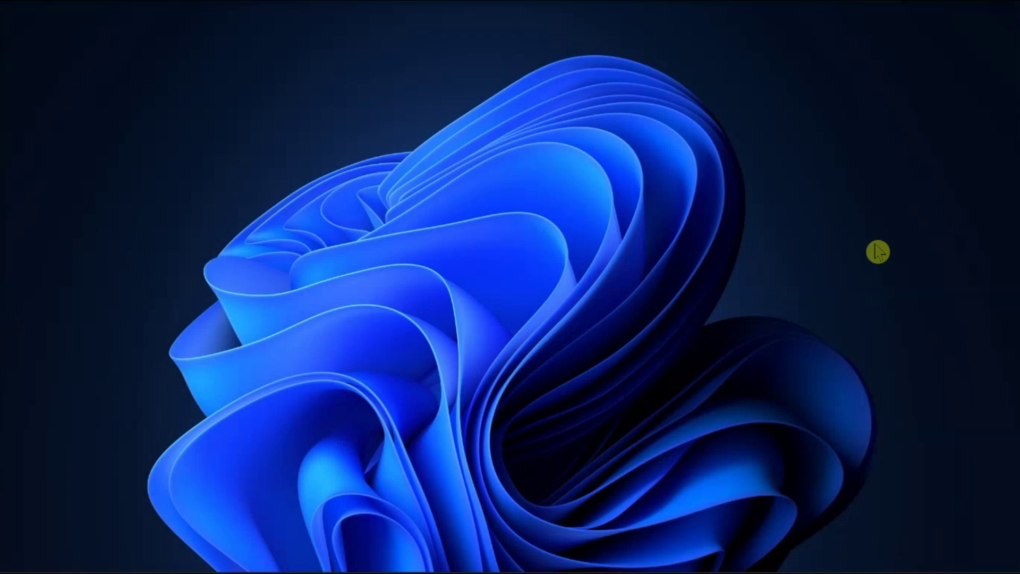
# Launch Device Manager from Start search and move its window into view
pyautogui.click(391, 556)
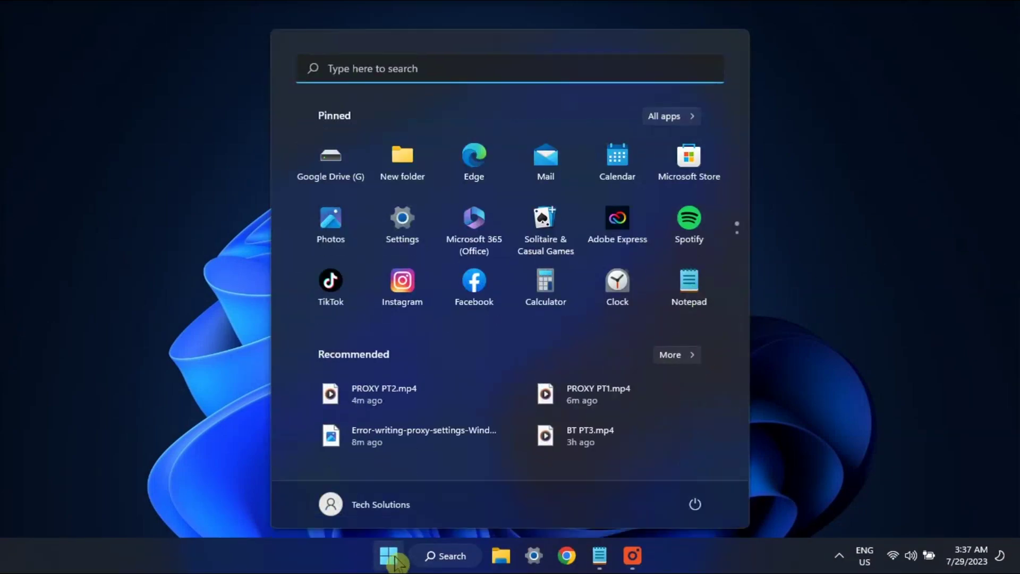
pyautogui.write('DEVICE MANA')
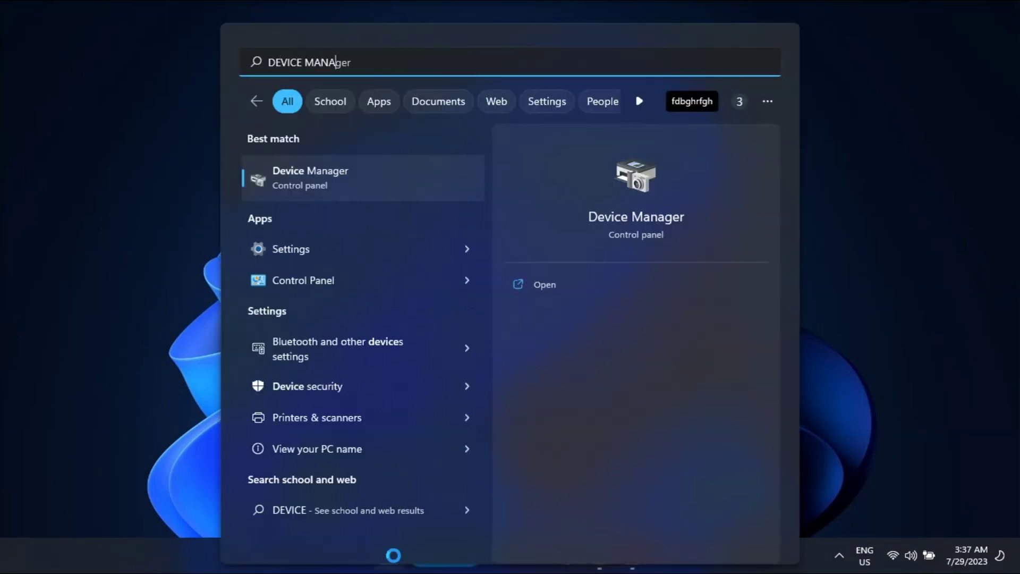
pyautogui.write('GER')
pyautogui.click(287, 173)
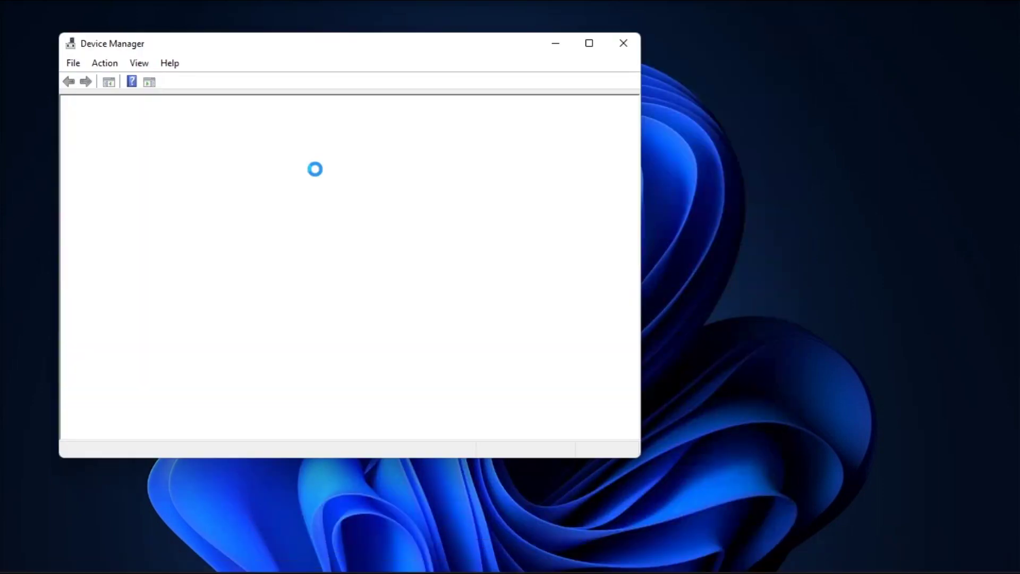
pyautogui.moveTo(343, 44); pyautogui.dragTo(467, 59)
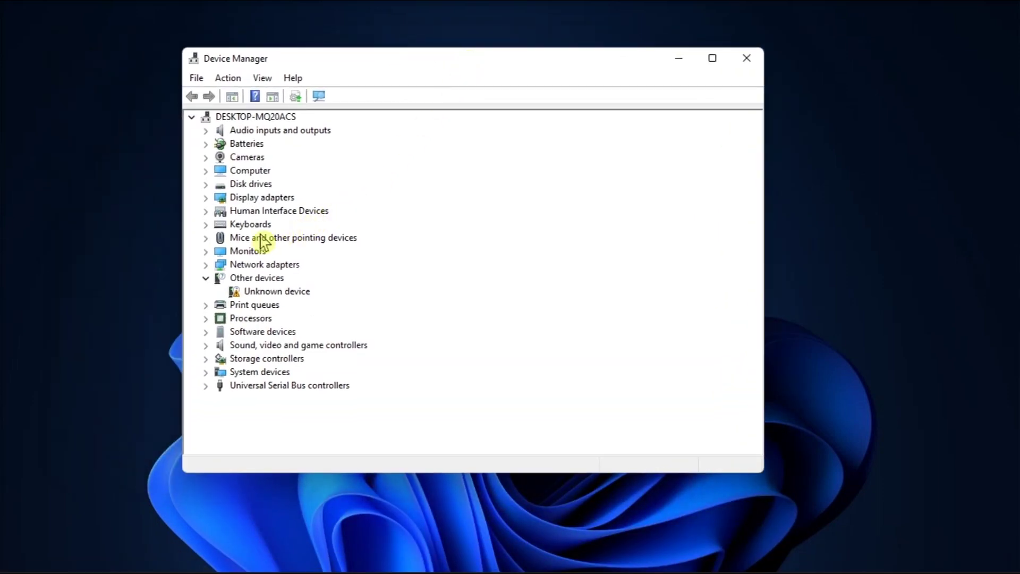
# Expand Mice and other pointing devices and bring up the HID-compliant mouse's driver options
pyautogui.click(206, 238)
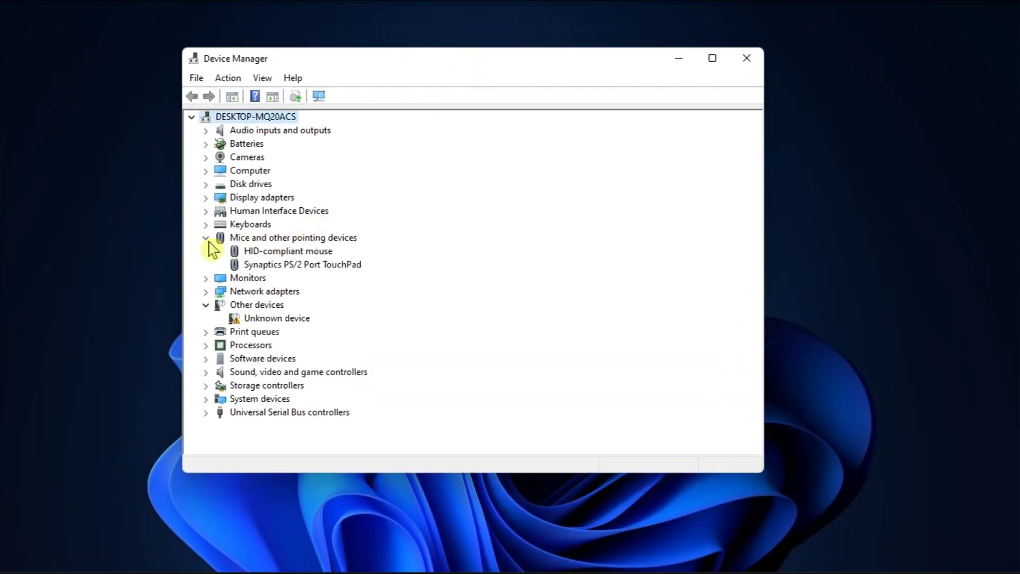
pyautogui.rightClick(311, 255)
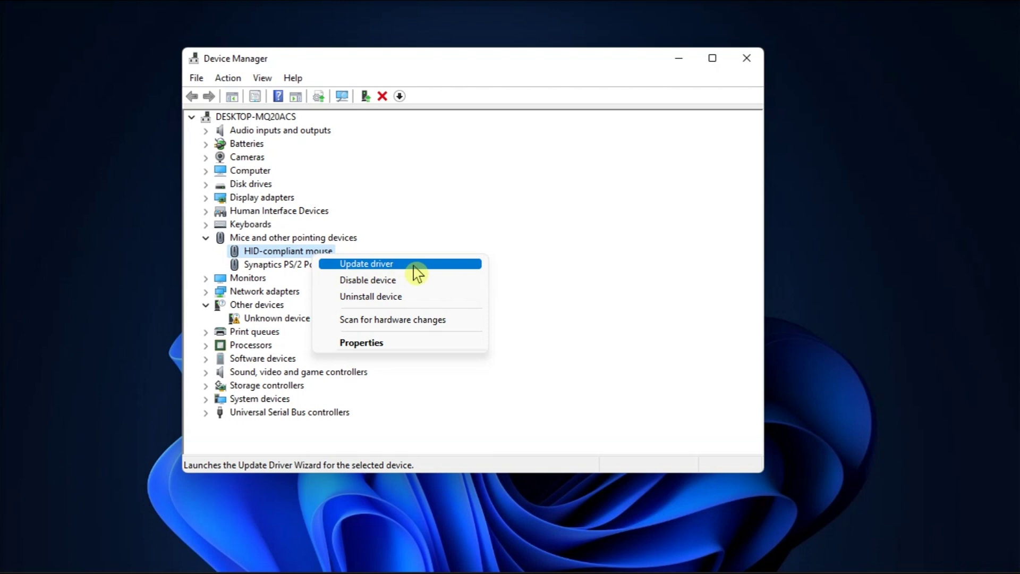
pyautogui.rightClick(313, 257)
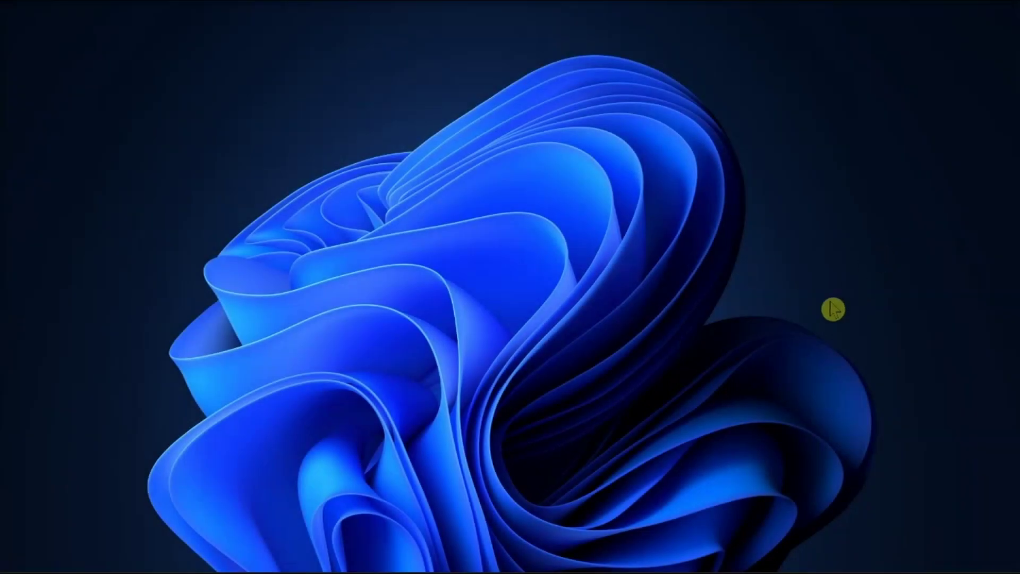
# Go to Settings > System > Troubleshoot > Other troubleshooters
pyautogui.moveTo(527, 569)
pyautogui.click(531, 557)
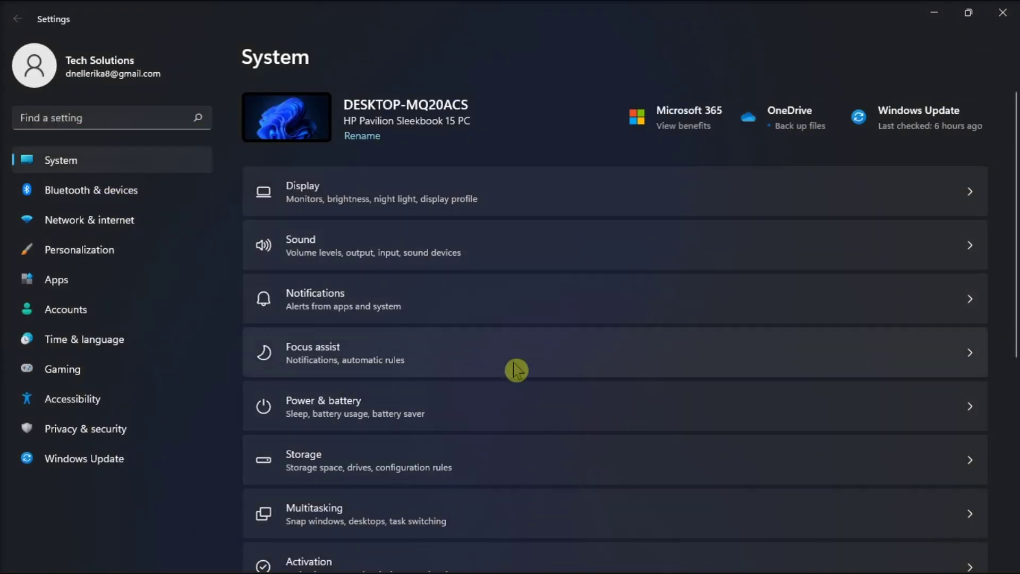
pyautogui.scroll(-3, 518, 381)
pyautogui.scroll(-2, 518, 382)
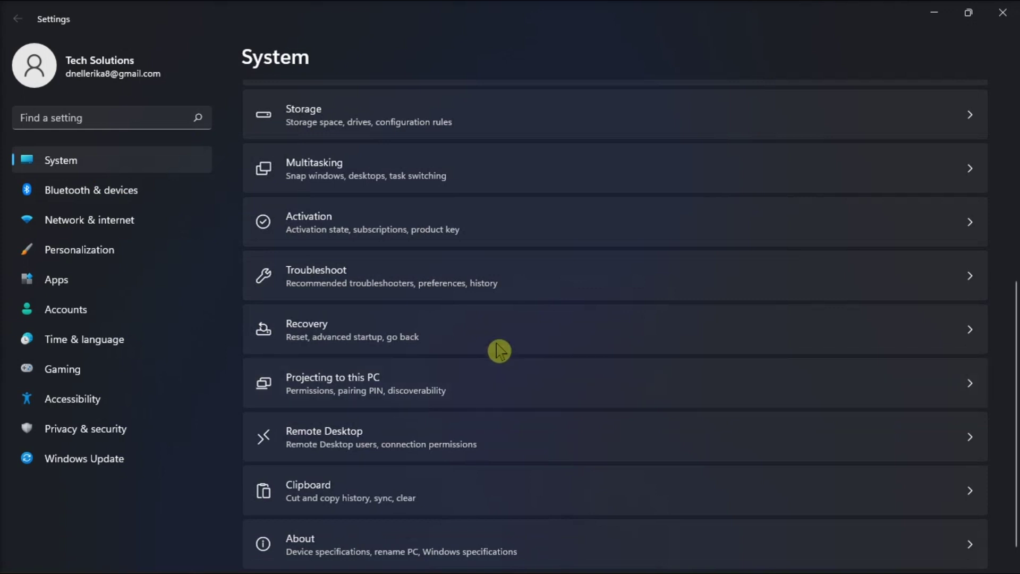
pyautogui.click(492, 283)
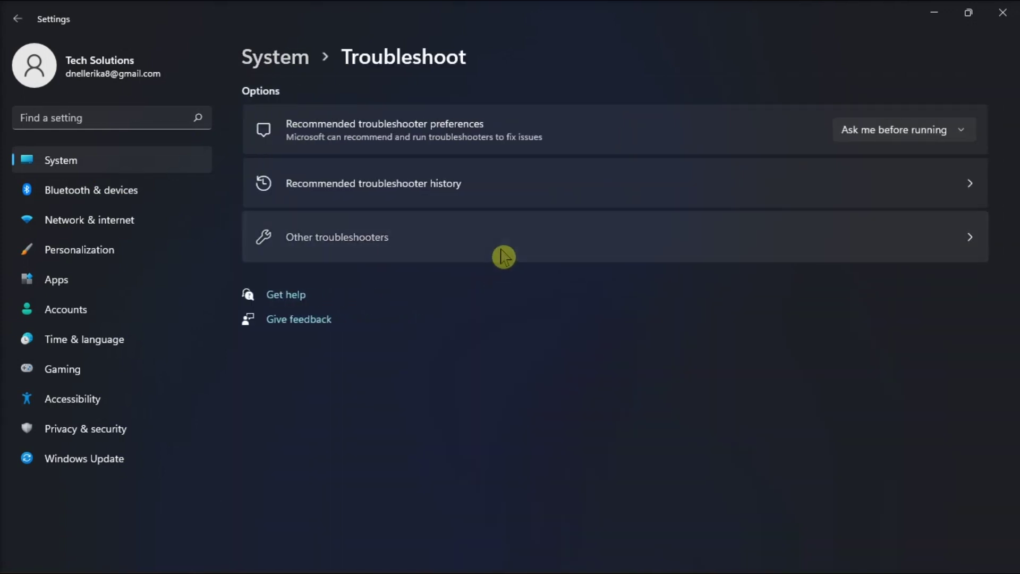
pyautogui.click(503, 255)
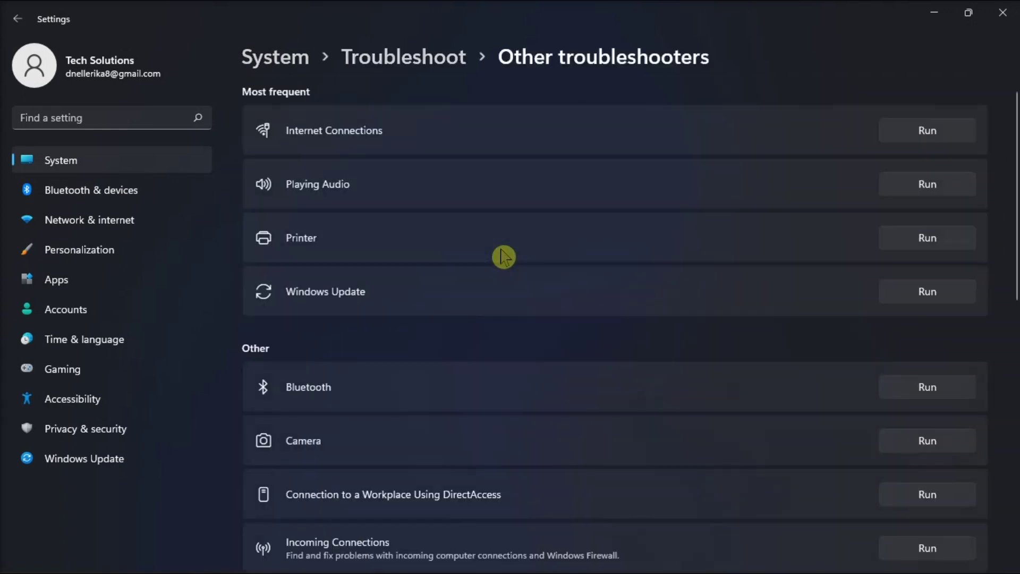